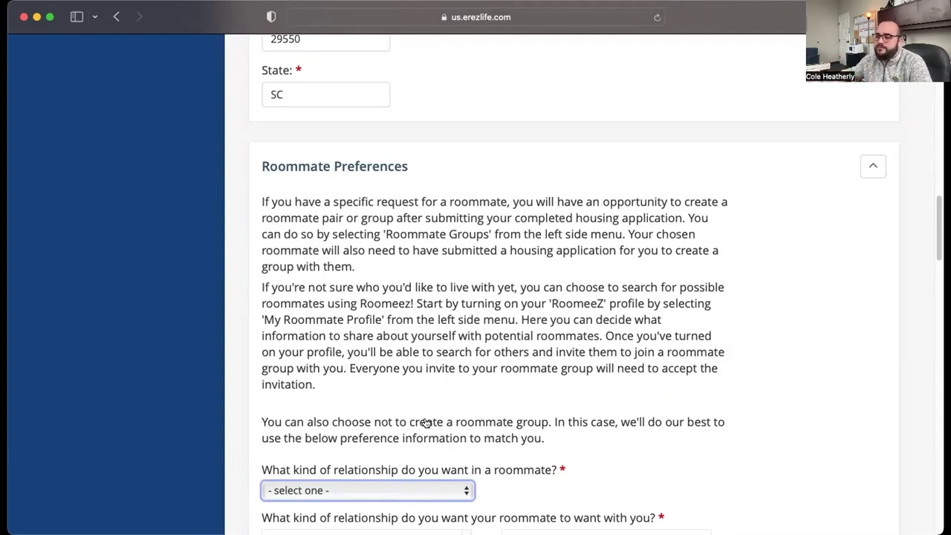
- Answer the question about the kind of relationship wanted in a roommate with "To be friends."
{"action": "scroll", "coordinate": [377, 473], "scroll_direction": "down", "scroll_amount": 2}
{"action": "left_click", "coordinate": [390, 429]}
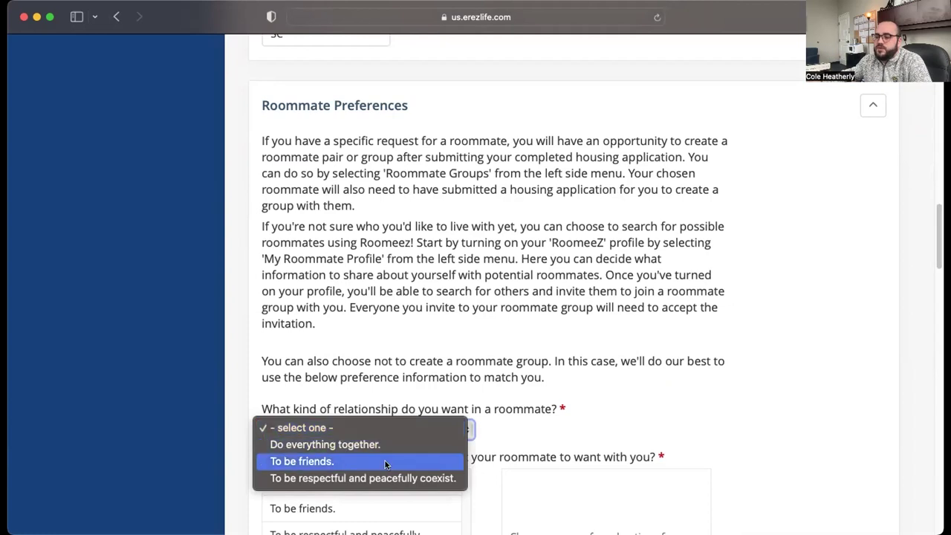
{"action": "left_click", "coordinate": [380, 461]}
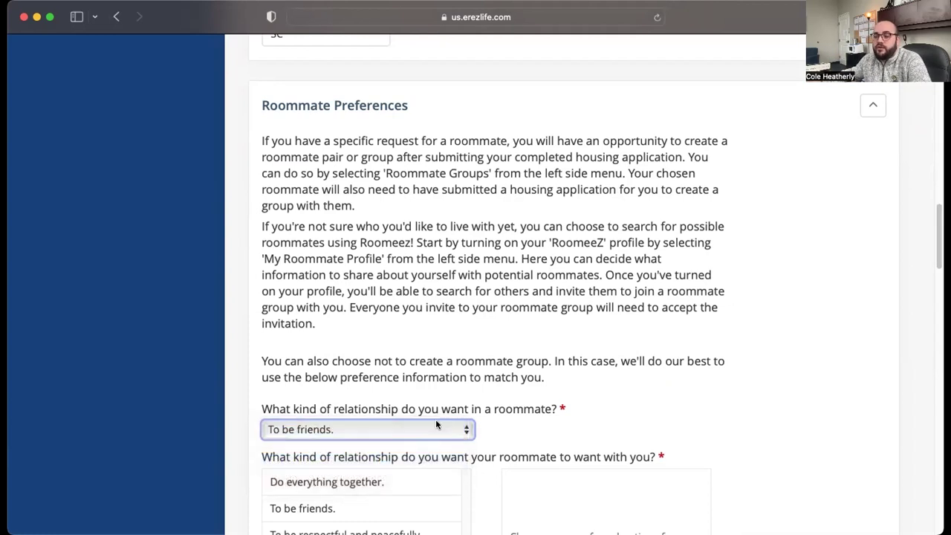
{"action": "left_click", "coordinate": [436, 421]}
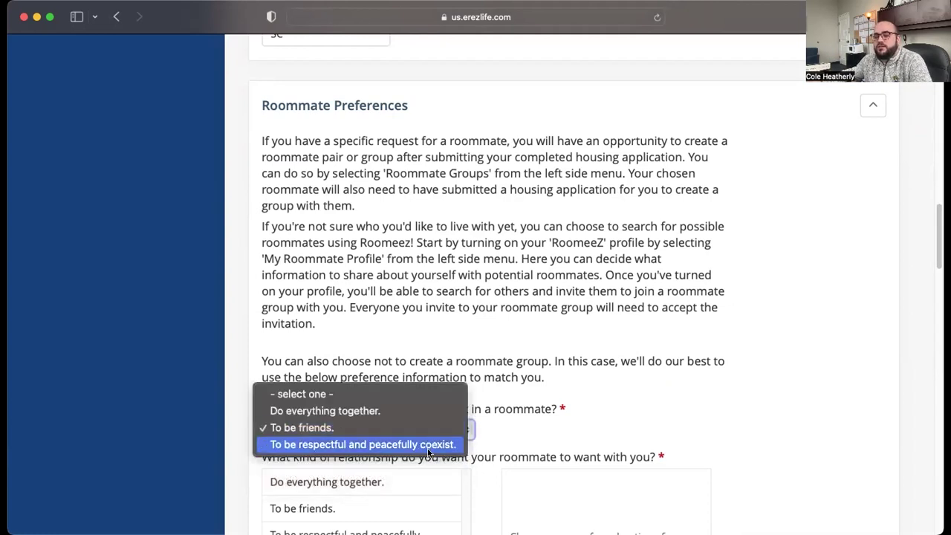
{"action": "left_click", "coordinate": [428, 444]}
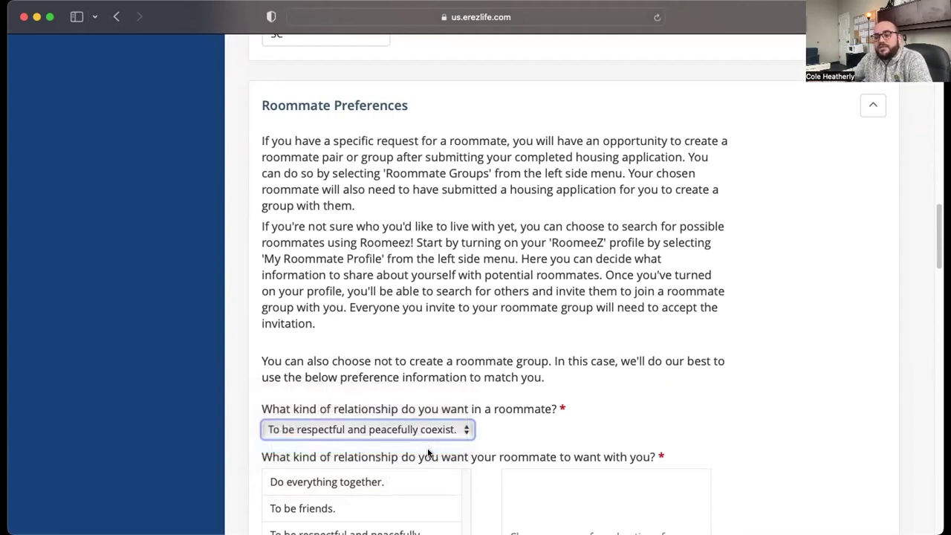
{"action": "left_click", "coordinate": [457, 431]}
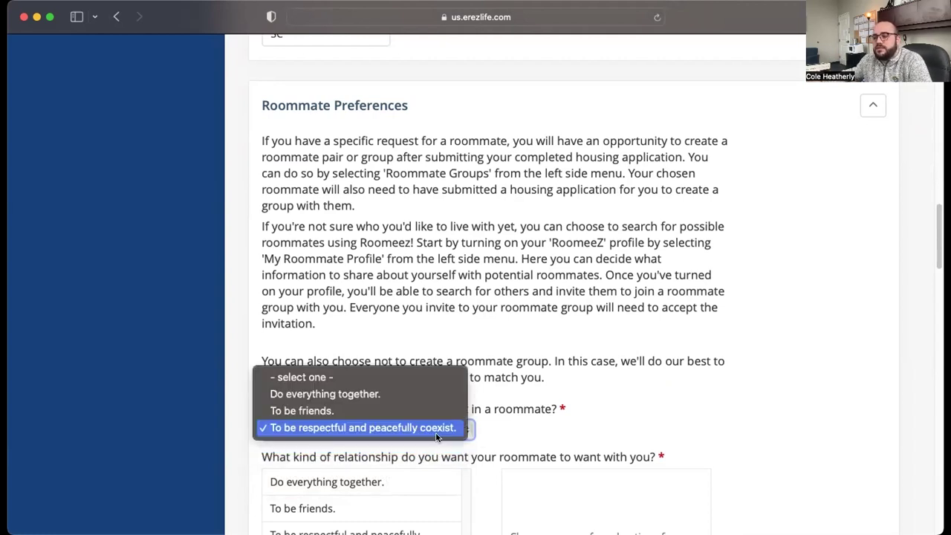
{"action": "left_click", "coordinate": [354, 408]}
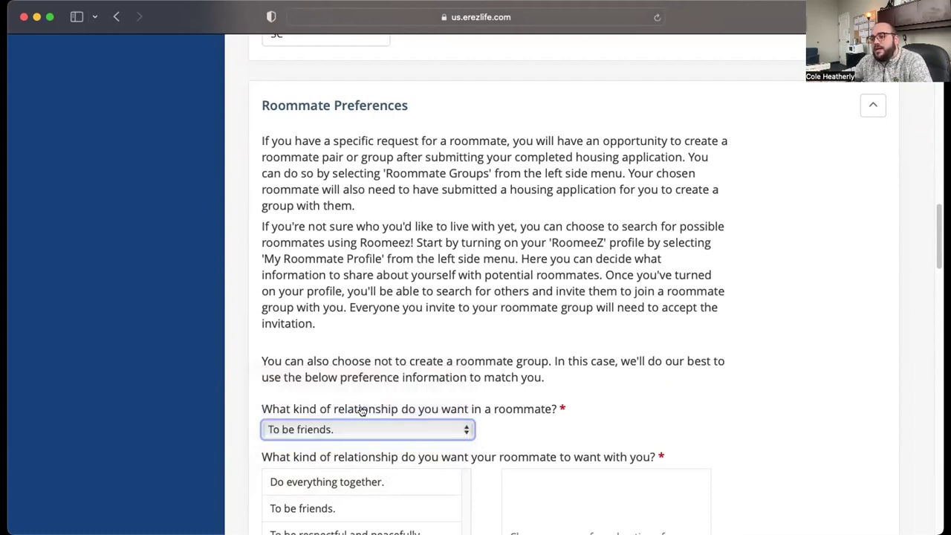
- Rank the relationship the roommate should want: "To be friends", "To be respectful and peacefully coexist", "Do everything together"
{"action": "scroll", "coordinate": [358, 409], "scroll_direction": "down", "scroll_amount": 5}
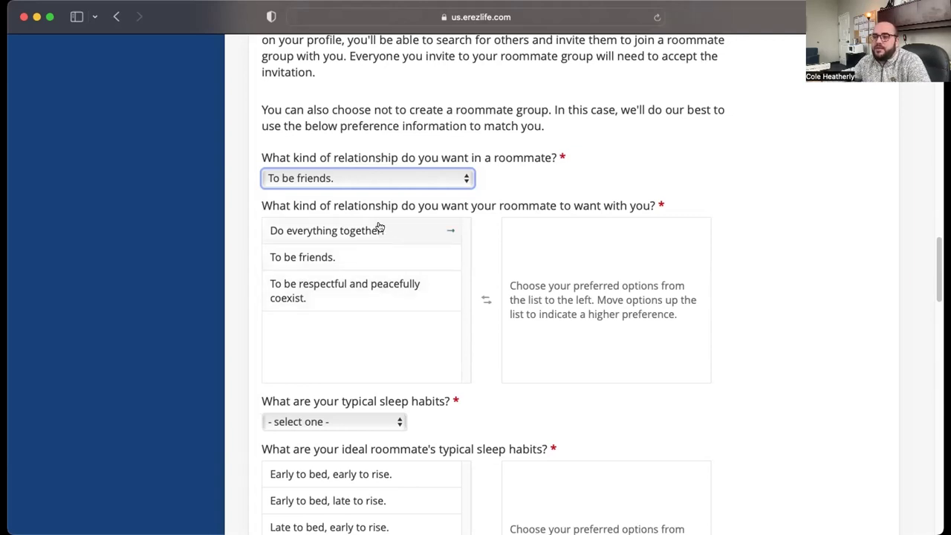
{"action": "left_click", "coordinate": [365, 261]}
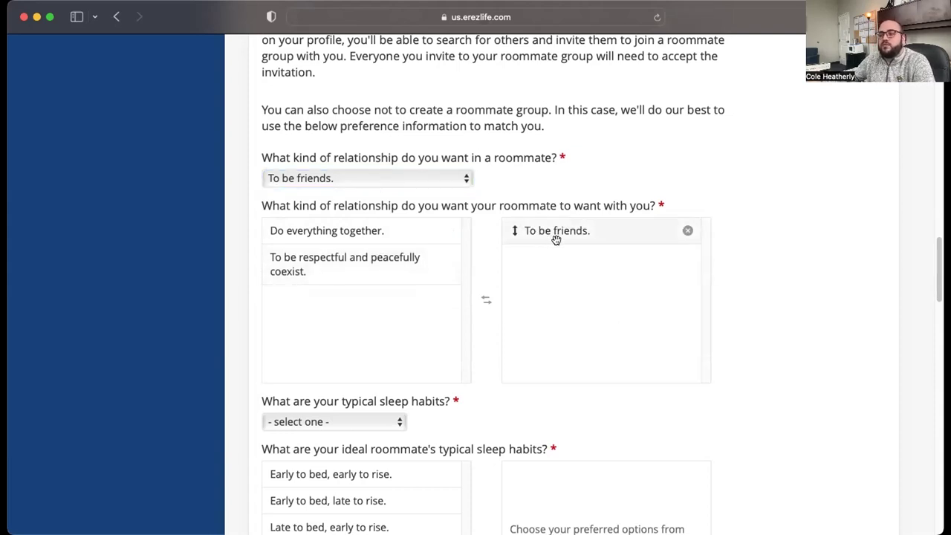
{"action": "left_click", "coordinate": [304, 266]}
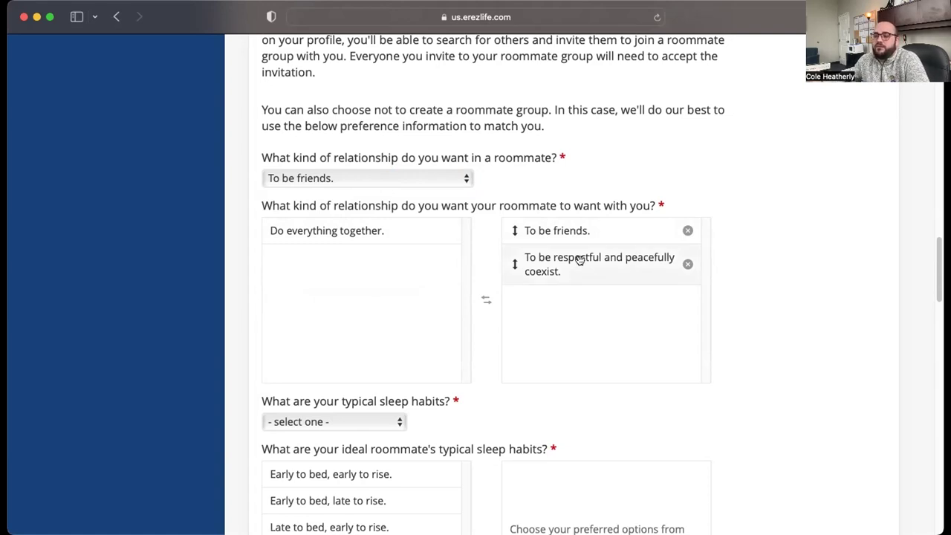
{"action": "left_click", "coordinate": [379, 240]}
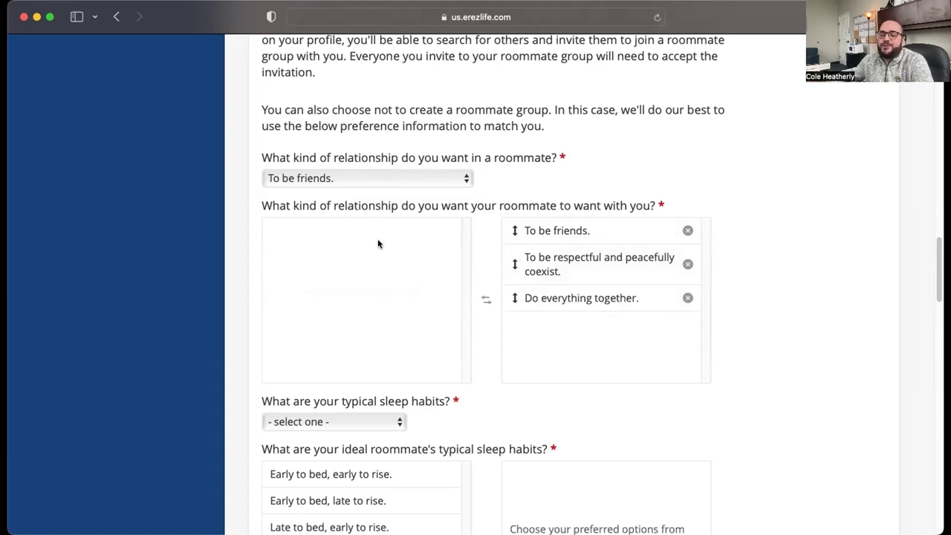
- Set the applicant's own typical sleep habits to "Early to bed, early to rise."
{"action": "scroll", "coordinate": [433, 281], "scroll_direction": "down", "scroll_amount": 3}
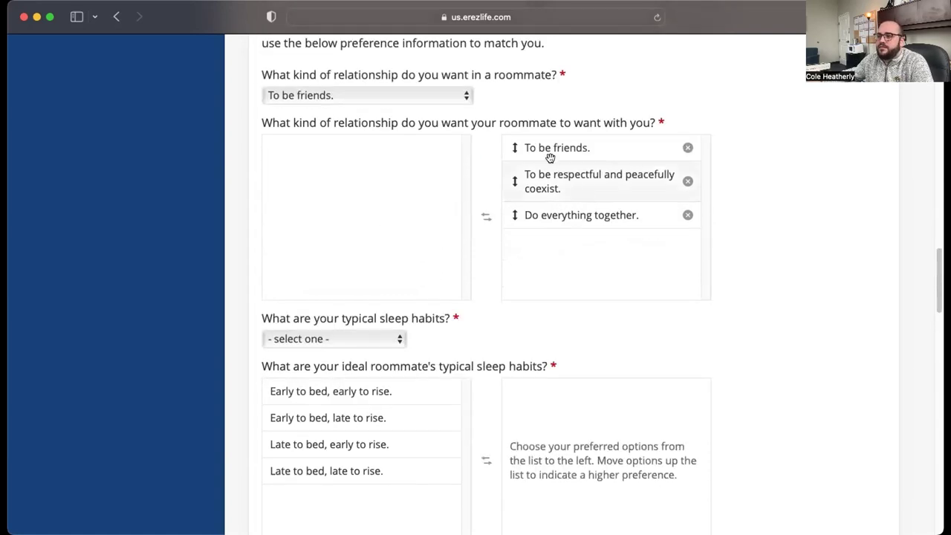
{"action": "scroll", "coordinate": [315, 349], "scroll_direction": "down", "scroll_amount": 1}
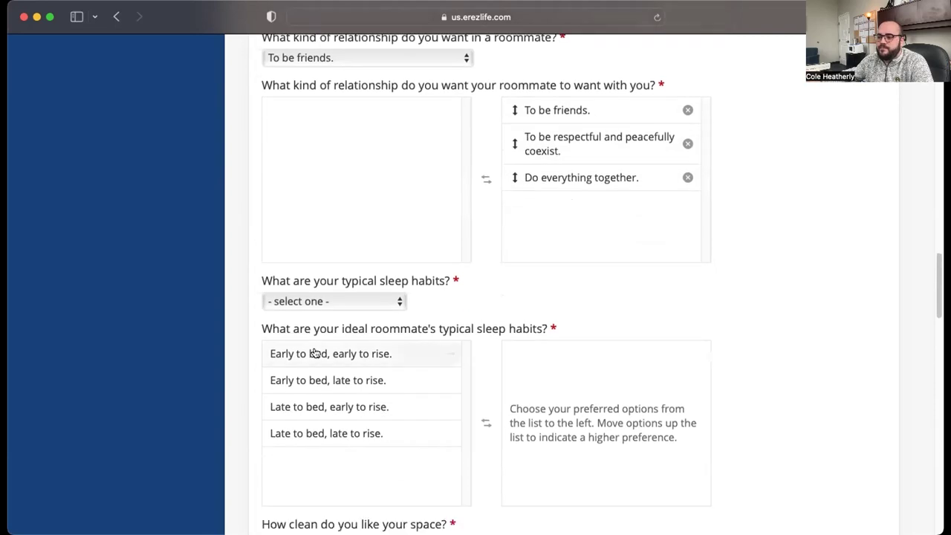
{"action": "left_click", "coordinate": [323, 300]}
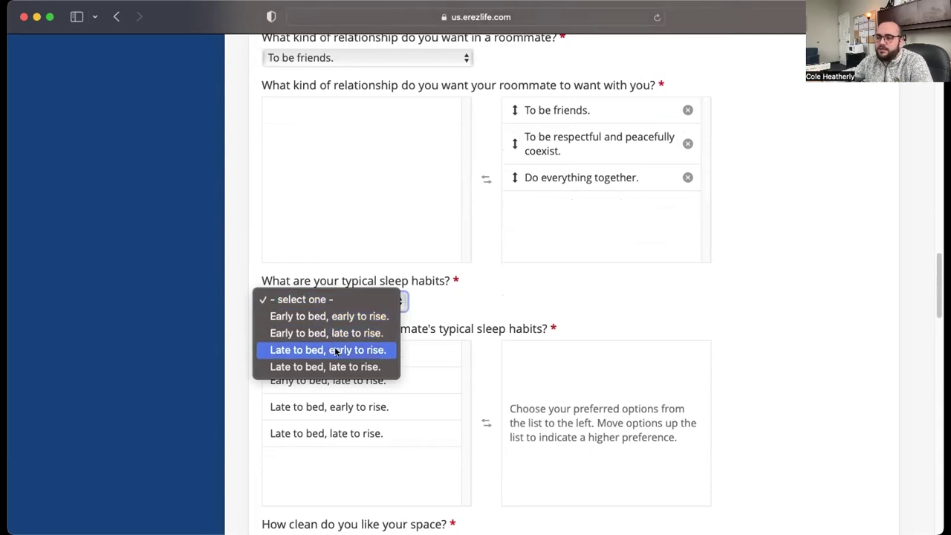
{"action": "left_click", "coordinate": [326, 317]}
- Rank the ideal roommate's sleep habits: early to bed/early to rise, early/late, late/late, and late/early last
{"action": "scroll", "coordinate": [487, 391], "scroll_direction": "down", "scroll_amount": 3}
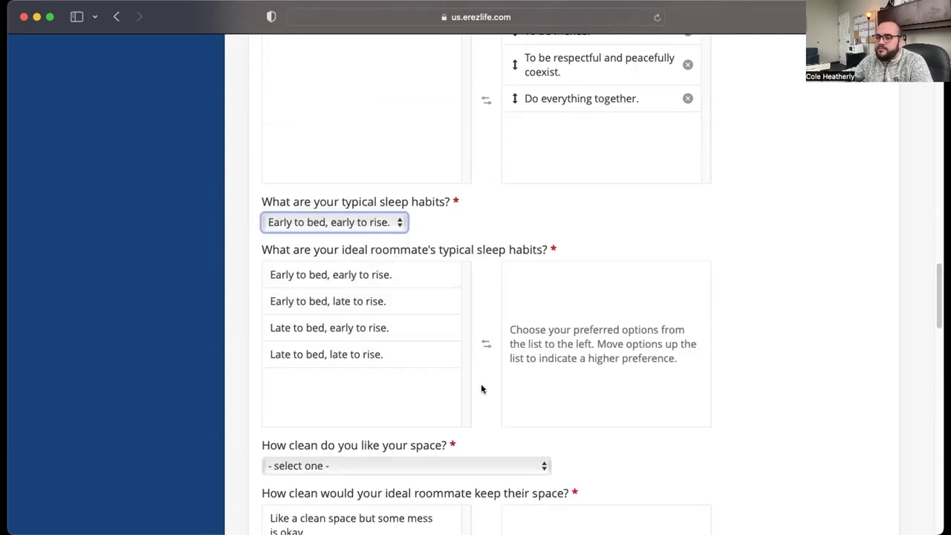
{"action": "left_click", "coordinate": [317, 280]}
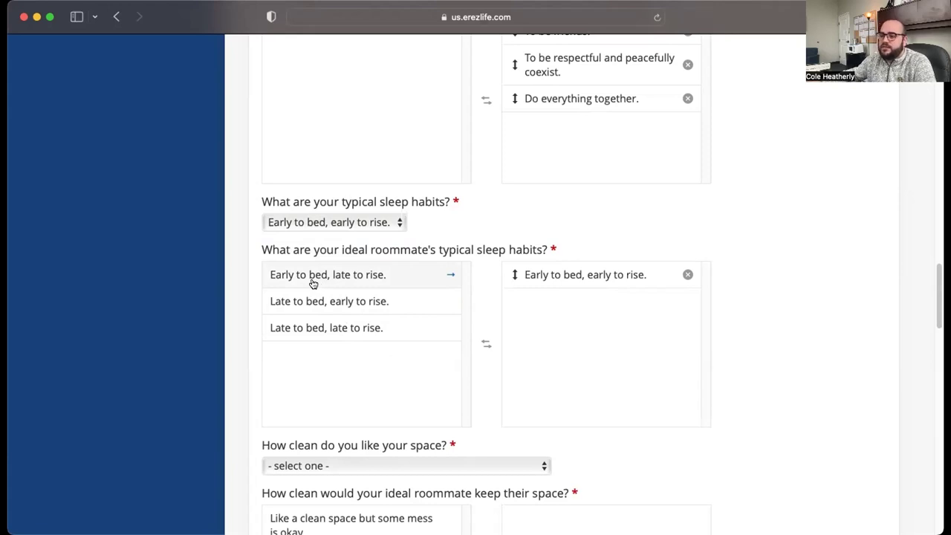
{"action": "left_click", "coordinate": [312, 279]}
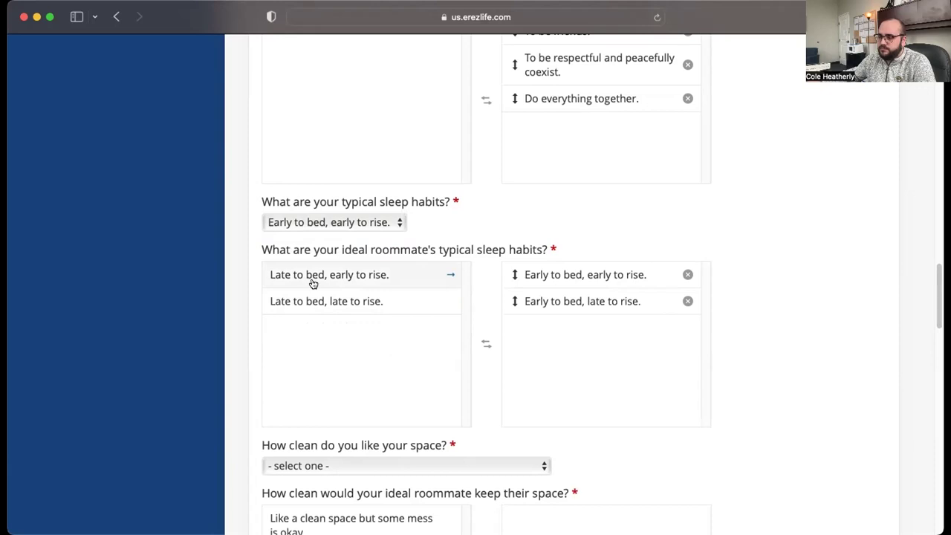
{"action": "left_click", "coordinate": [312, 283]}
{"action": "left_click", "coordinate": [314, 277]}
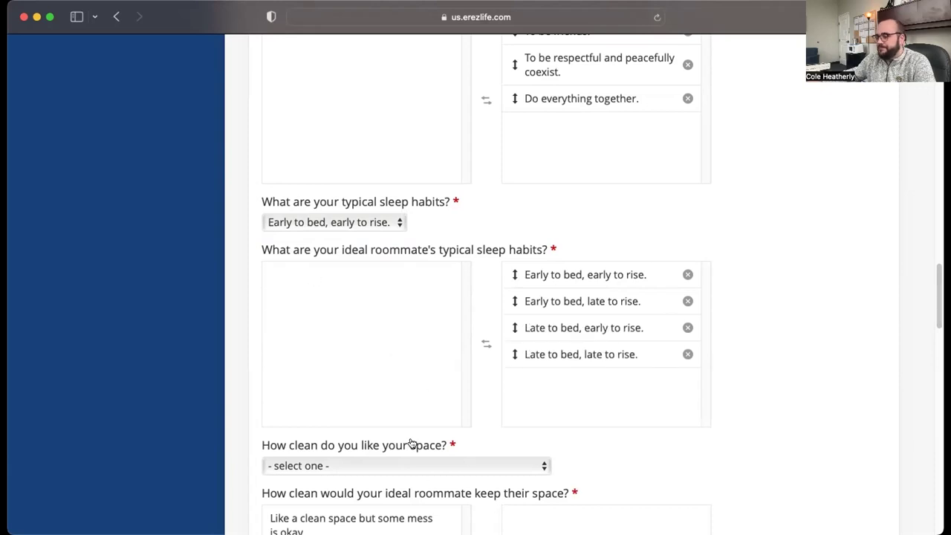
{"action": "scroll", "coordinate": [427, 364], "scroll_direction": "down", "scroll_amount": 2}
{"action": "scroll", "coordinate": [319, 382], "scroll_direction": "down", "scroll_amount": 1}
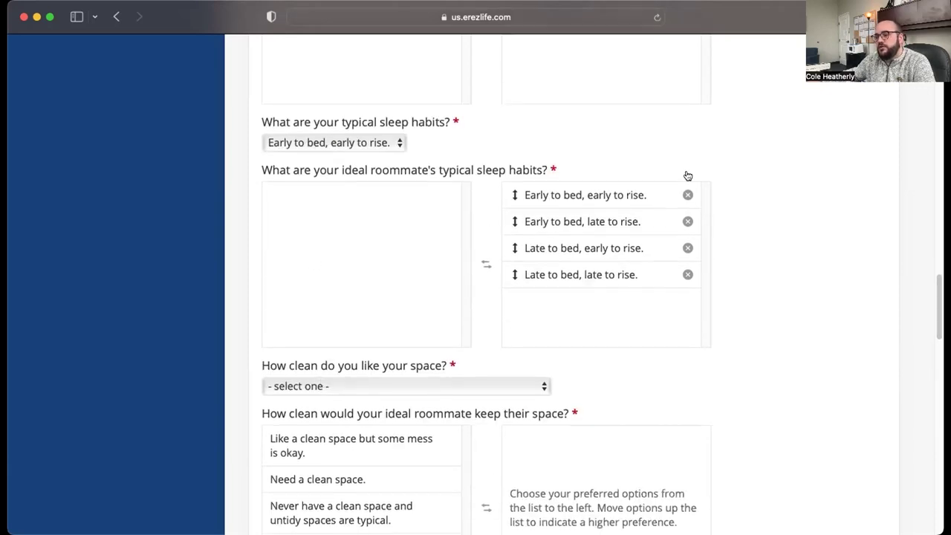
{"action": "left_click_drag", "start_coordinate": [532, 250], "coordinate": [520, 281]}
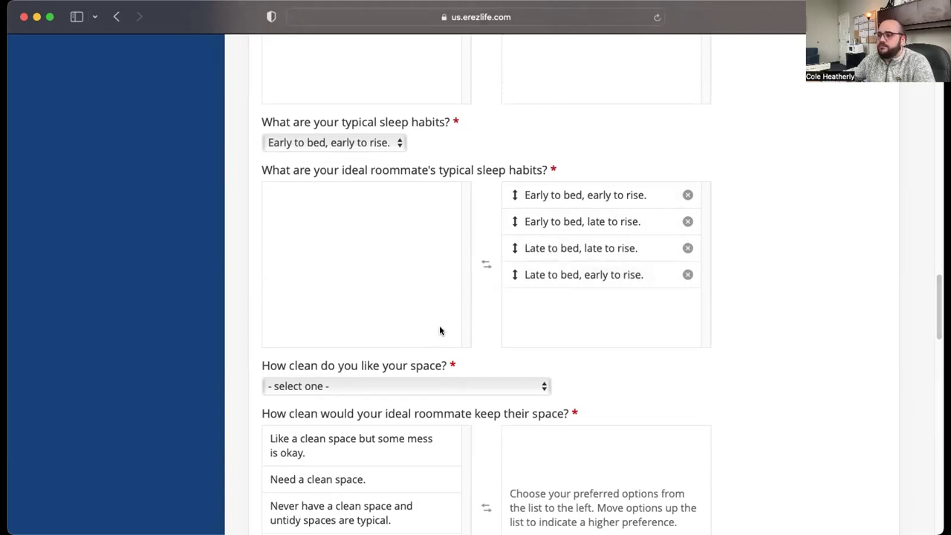
- Answer how clean the applicant likes their space with "Like a clean space but some mess is okay."
{"action": "scroll", "coordinate": [441, 321], "scroll_direction": "down", "scroll_amount": 2}
{"action": "left_click", "coordinate": [358, 331]}
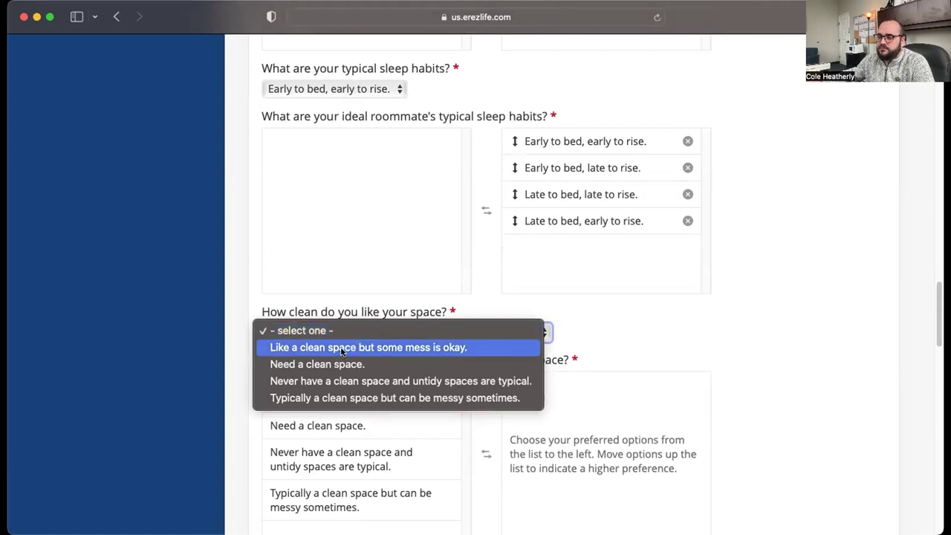
{"action": "left_click", "coordinate": [332, 352]}
- Rank the ideal roommate's cleanliness: "Like a clean space but some mess is okay", "Need a clean space", "Typically a clean space but can be messy sometimes"
{"action": "scroll", "coordinate": [330, 343], "scroll_direction": "down", "scroll_amount": 2}
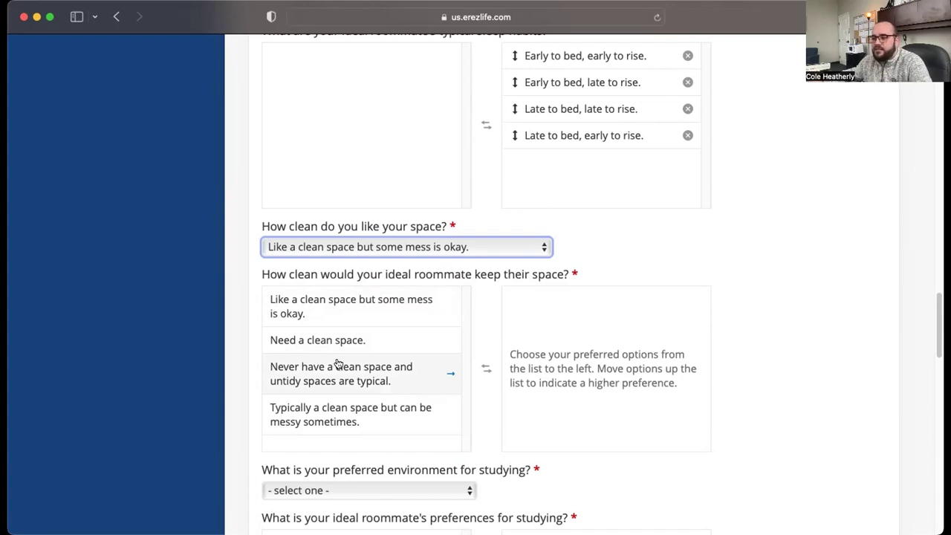
{"action": "left_click", "coordinate": [336, 363]}
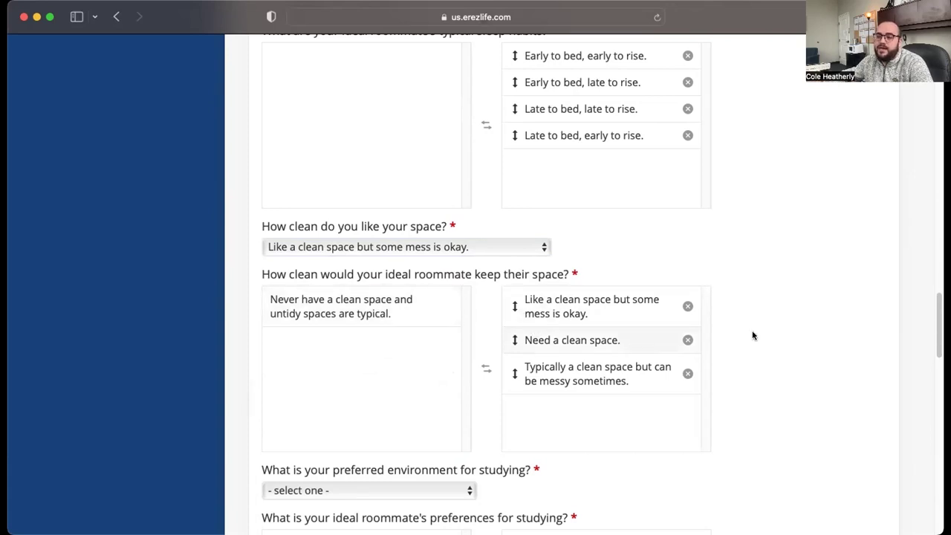
- Set the applicant's preferred studying environment to "Can study with some background noise."
{"action": "scroll", "coordinate": [420, 360], "scroll_direction": "down", "scroll_amount": 2}
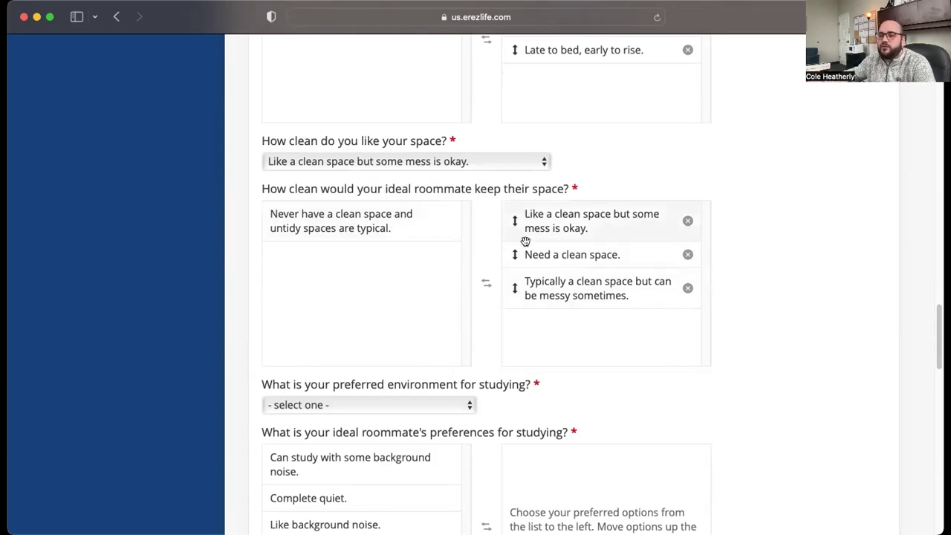
{"action": "scroll", "coordinate": [381, 300], "scroll_direction": "down", "scroll_amount": 2}
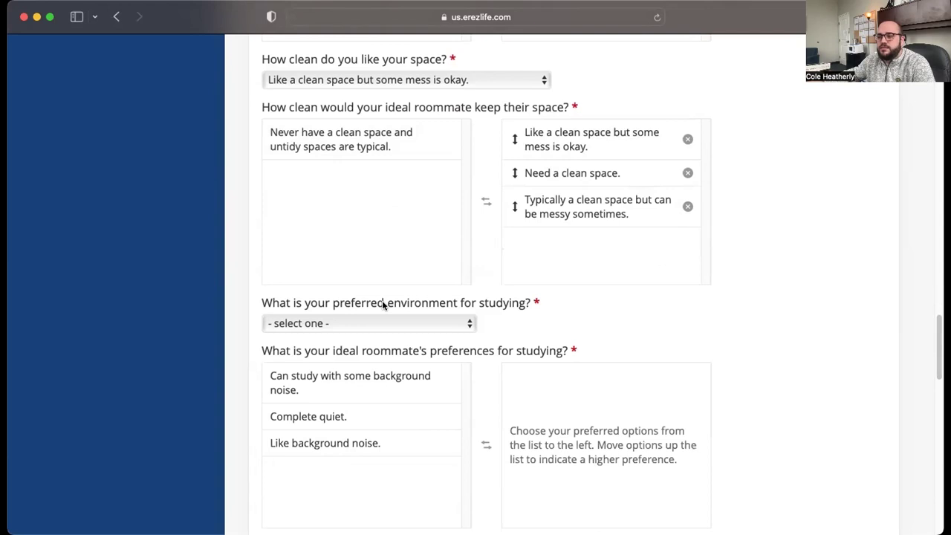
{"action": "left_click", "coordinate": [336, 326]}
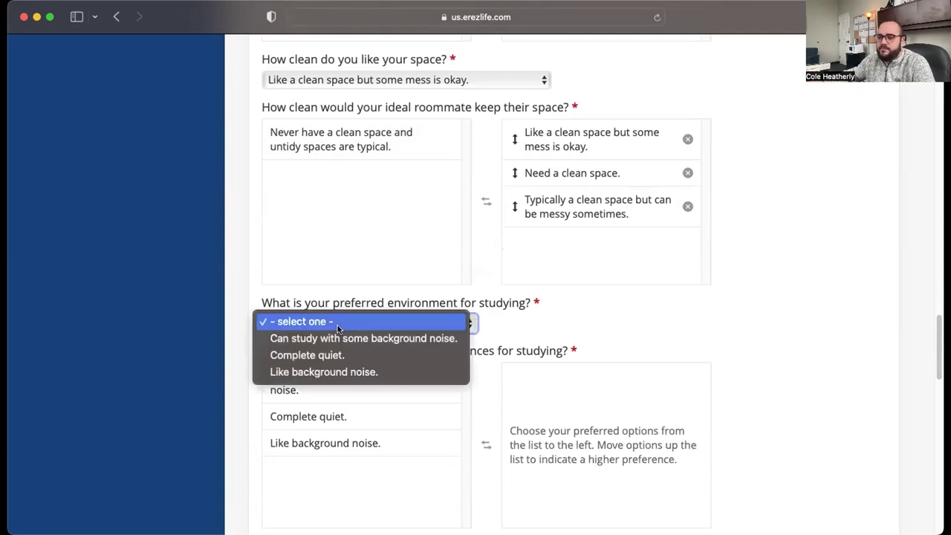
{"action": "left_click", "coordinate": [340, 338]}
- Rank the ideal roommate's studying preferences: "Can study with some background noise", "Like background noise", "Complete quiet"
{"action": "scroll", "coordinate": [339, 330], "scroll_direction": "down", "scroll_amount": 1}
{"action": "left_click", "coordinate": [339, 325]}
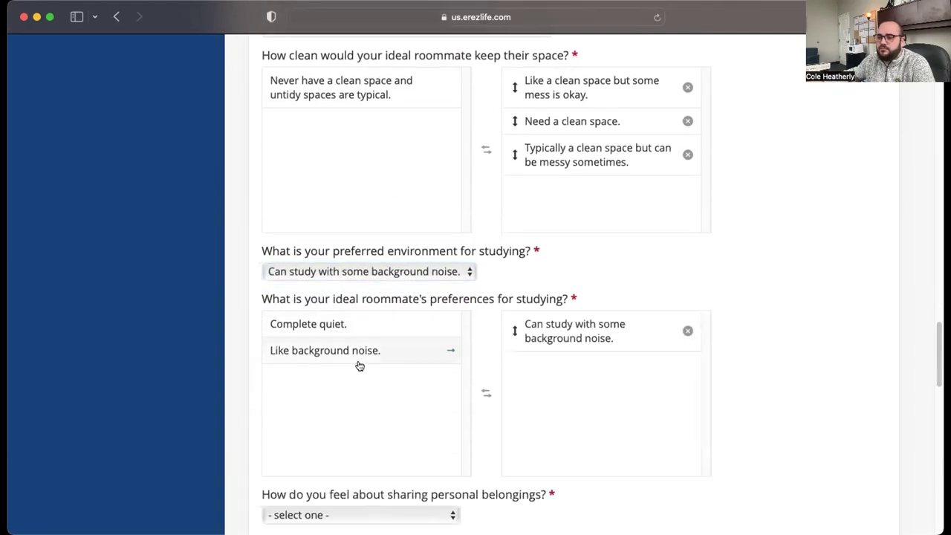
{"action": "left_click", "coordinate": [359, 365]}
{"action": "scroll", "coordinate": [273, 300], "scroll_direction": "down", "scroll_amount": 3}
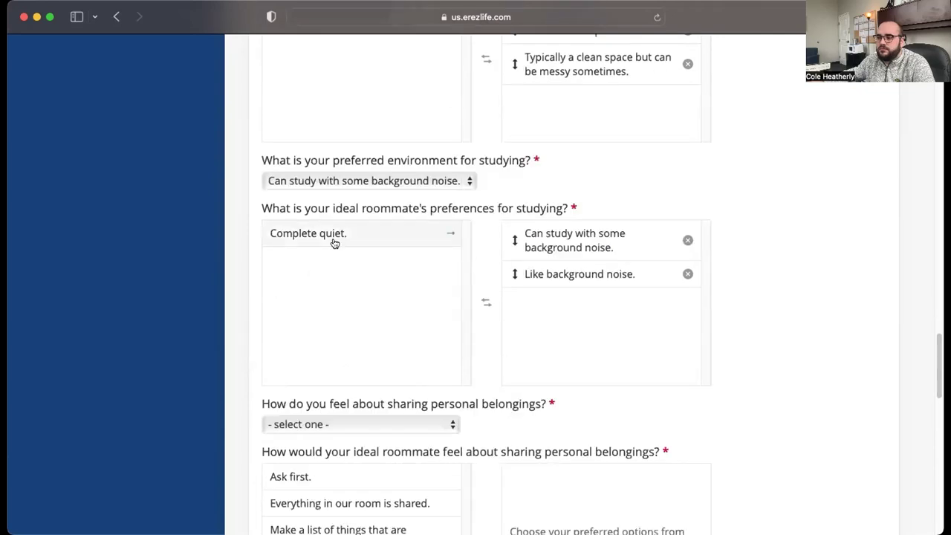
{"action": "left_click", "coordinate": [335, 243]}
- Answer how the applicant feels about sharing personal belongings with "Ask first."
{"action": "scroll", "coordinate": [329, 342], "scroll_direction": "down", "scroll_amount": 2}
{"action": "scroll", "coordinate": [331, 327], "scroll_direction": "down", "scroll_amount": 1}
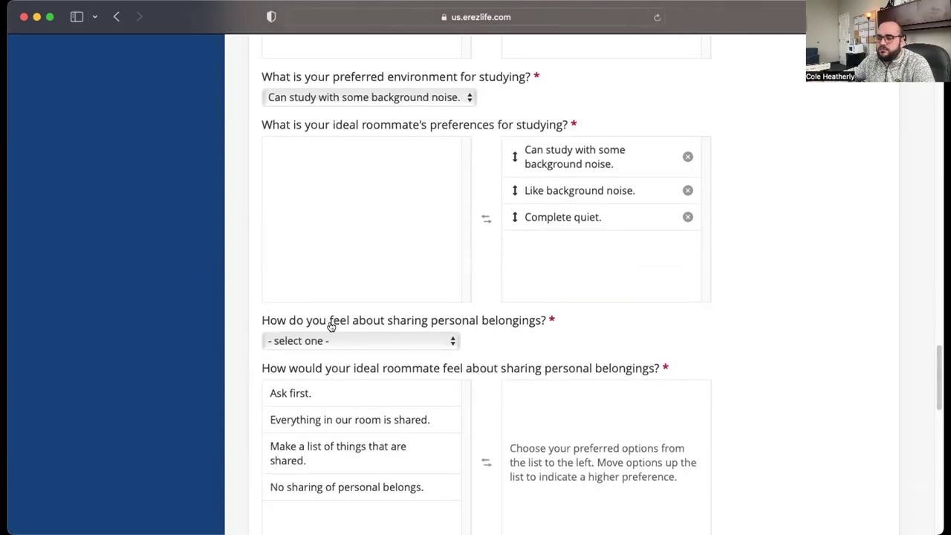
{"action": "left_click", "coordinate": [323, 340]}
{"action": "left_click", "coordinate": [327, 354]}
- Rank the ideal roommate's view on sharing belongings: "Ask first", "Make a list of things that are shared", "No sharing of personal belongs"
{"action": "scroll", "coordinate": [335, 320], "scroll_direction": "down", "scroll_amount": 2}
{"action": "left_click", "coordinate": [334, 320]}
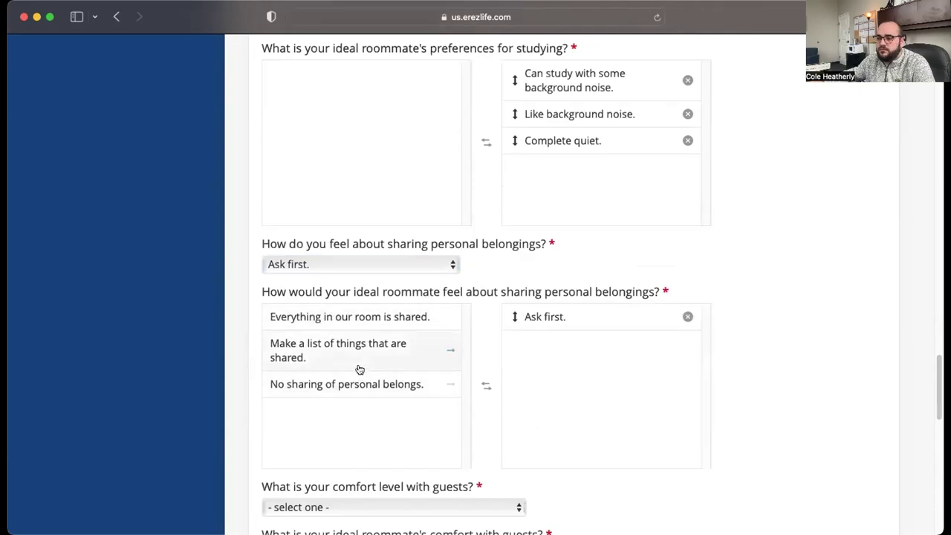
{"action": "left_click", "coordinate": [360, 370]}
{"action": "left_click", "coordinate": [377, 349]}
- Set the applicant's own comfort level with guests to "Ask first."
{"action": "scroll", "coordinate": [547, 286], "scroll_direction": "down", "scroll_amount": 5}
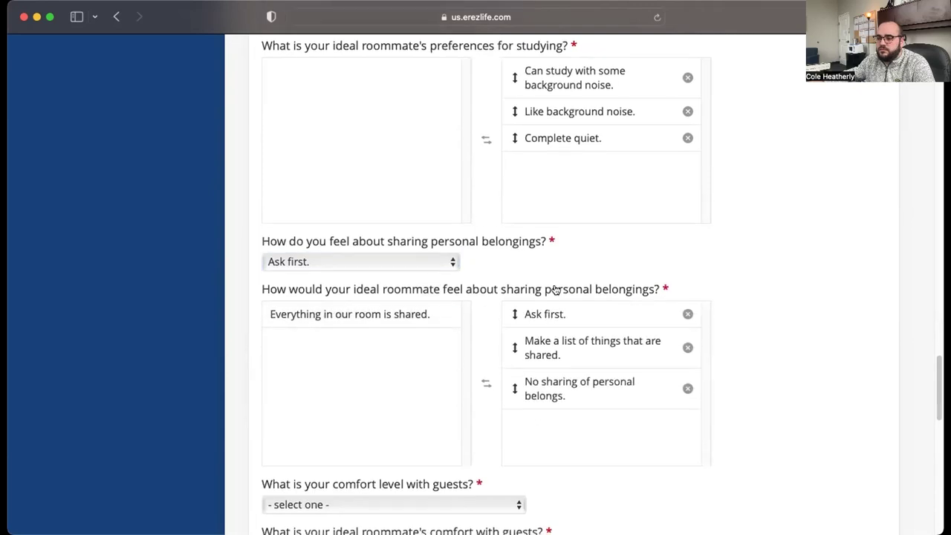
{"action": "left_click", "coordinate": [456, 343]}
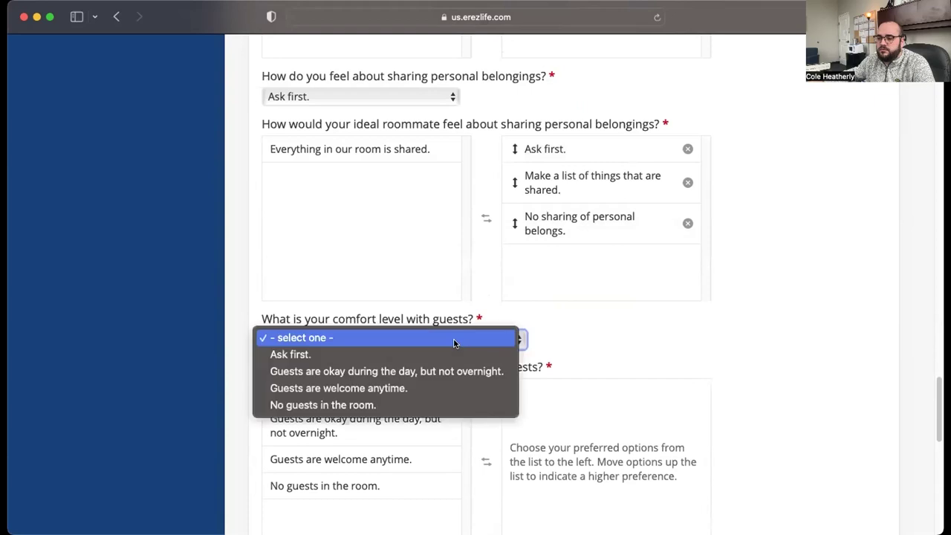
{"action": "left_click", "coordinate": [444, 354]}
- Rank the ideal roommate's comfort with guests: "Ask first", "Guests are okay during the day, but not overnight", "No guests in the room"
{"action": "scroll", "coordinate": [443, 356], "scroll_direction": "down", "scroll_amount": 3}
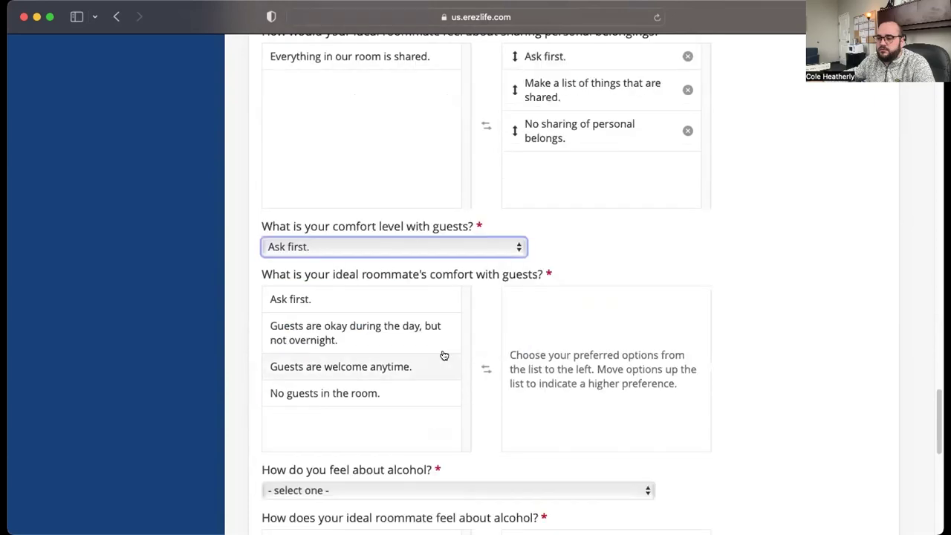
{"action": "left_click", "coordinate": [378, 301]}
{"action": "left_click", "coordinate": [381, 305]}
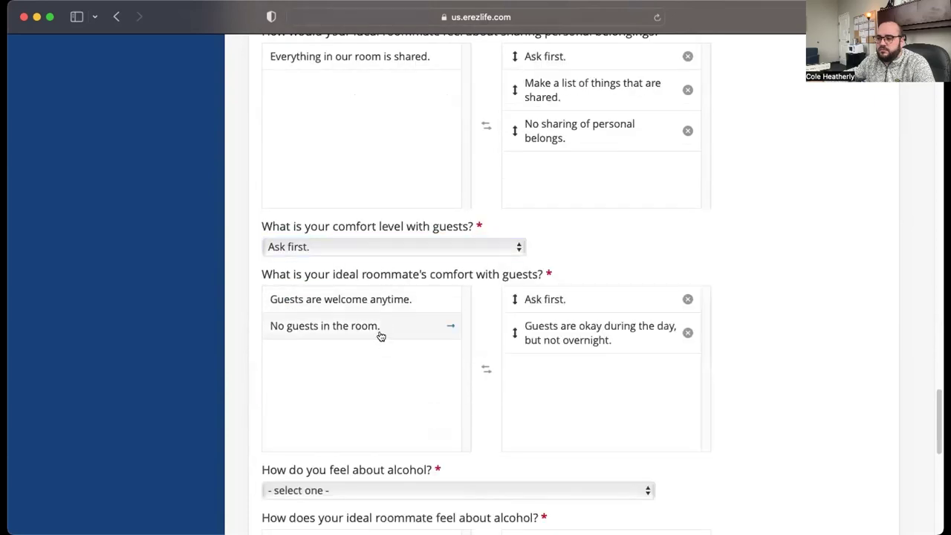
{"action": "left_click", "coordinate": [381, 336]}
- Set the applicant's feeling about alcohol to "Not comfortable with alcohol in the room" and choose the same option for the ideal roommate
{"action": "scroll", "coordinate": [371, 215], "scroll_direction": "down", "scroll_amount": 5}
{"action": "left_click", "coordinate": [381, 264]}
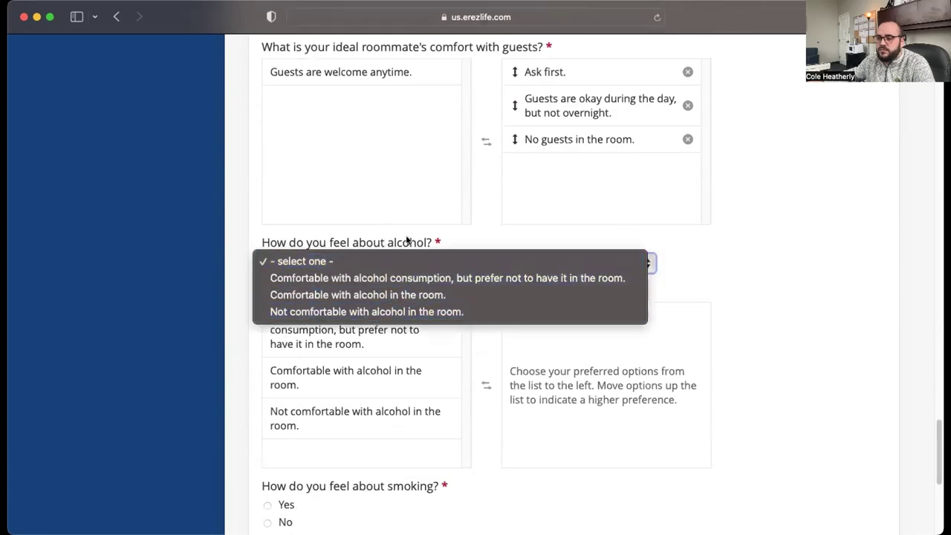
{"action": "left_click", "coordinate": [174, 238]}
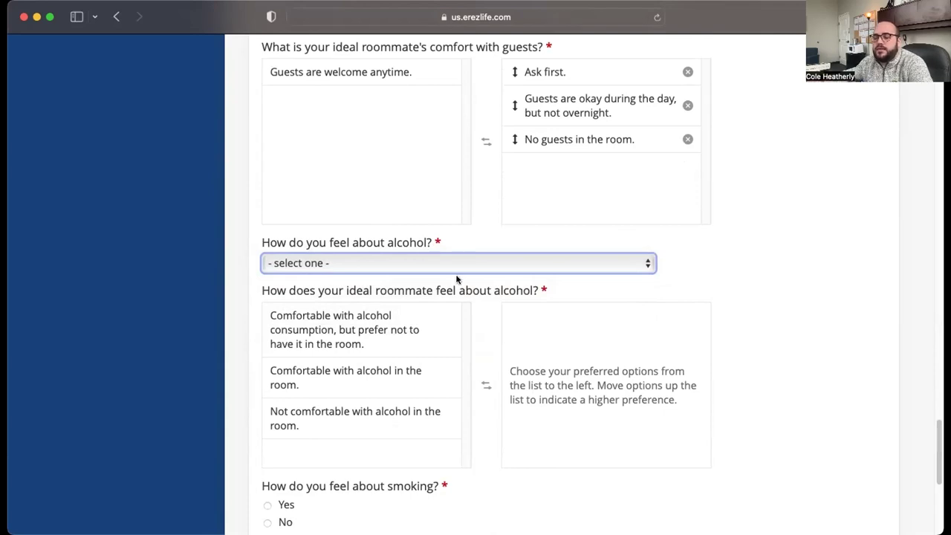
{"action": "left_click", "coordinate": [397, 262]}
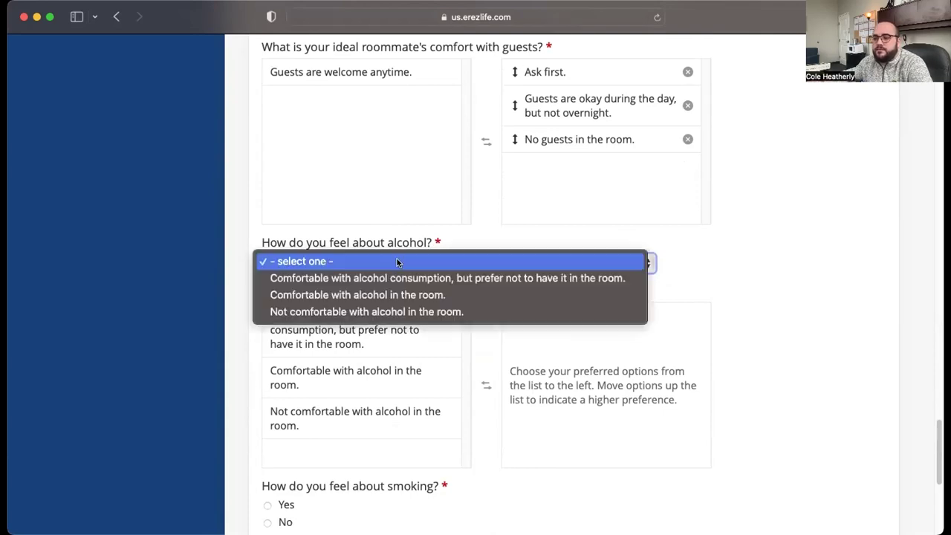
{"action": "left_click", "coordinate": [380, 312]}
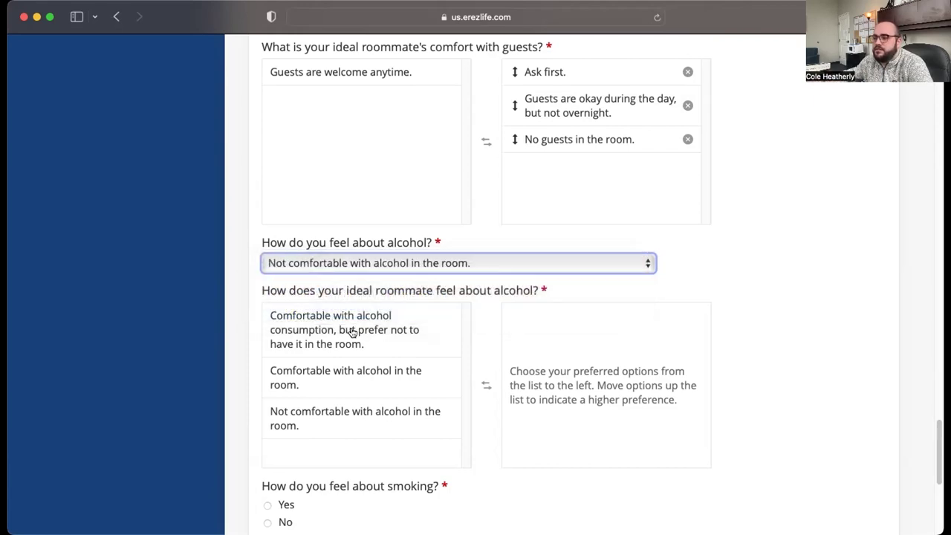
{"action": "left_click", "coordinate": [319, 405]}
- Answer "No" to both smoking questions, for the applicant and for the ideal roommate
{"action": "scroll", "coordinate": [289, 331], "scroll_direction": "down", "scroll_amount": 2}
{"action": "scroll", "coordinate": [294, 327], "scroll_direction": "down", "scroll_amount": 3}
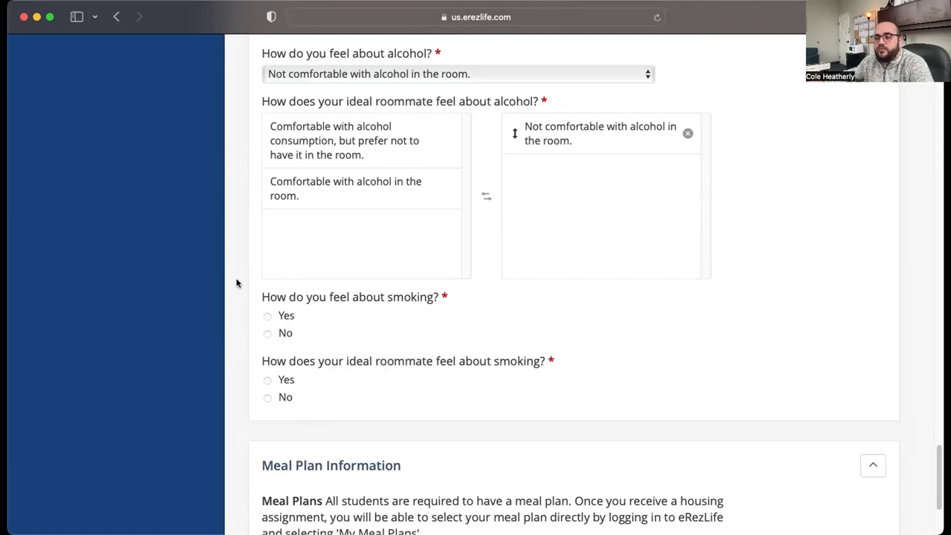
{"action": "left_click", "coordinate": [282, 335]}
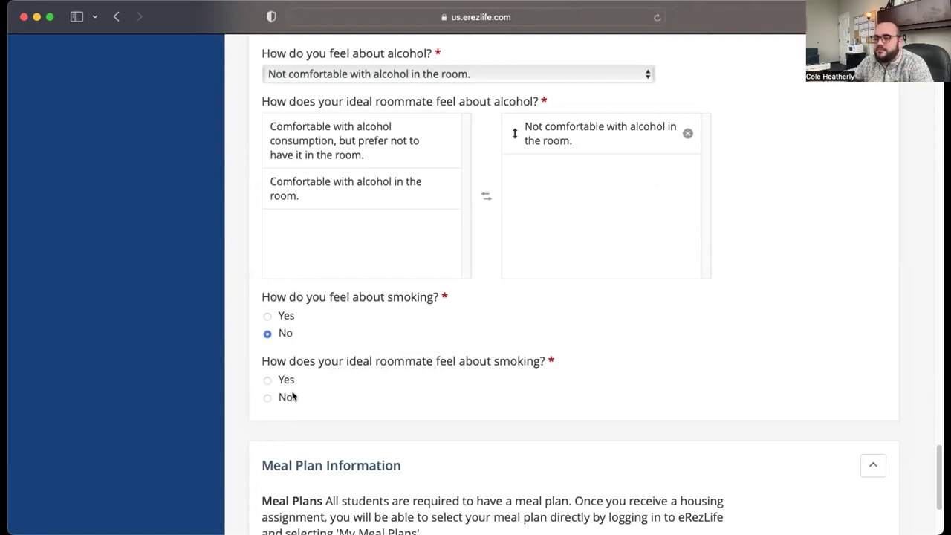
{"action": "left_click", "coordinate": [283, 398]}
{"action": "scroll", "coordinate": [455, 388], "scroll_direction": "down", "scroll_amount": 3}
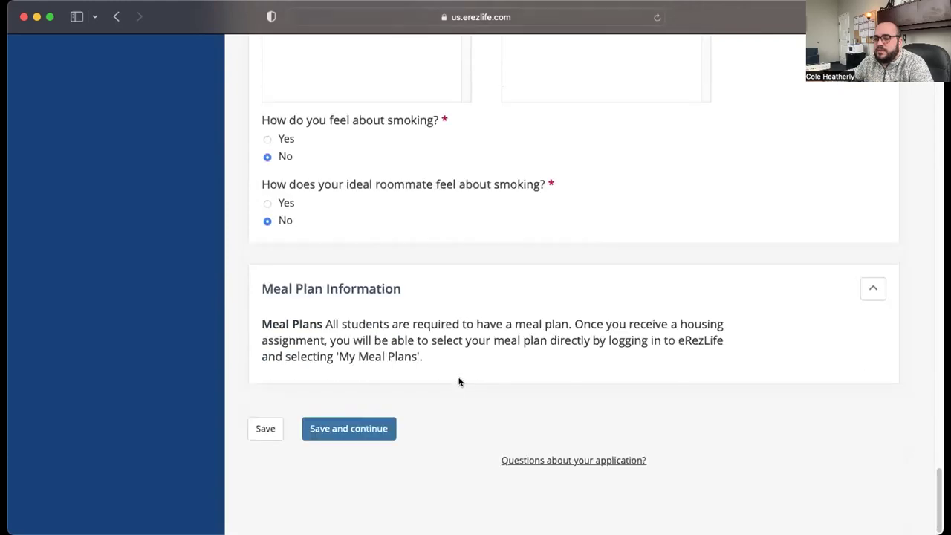